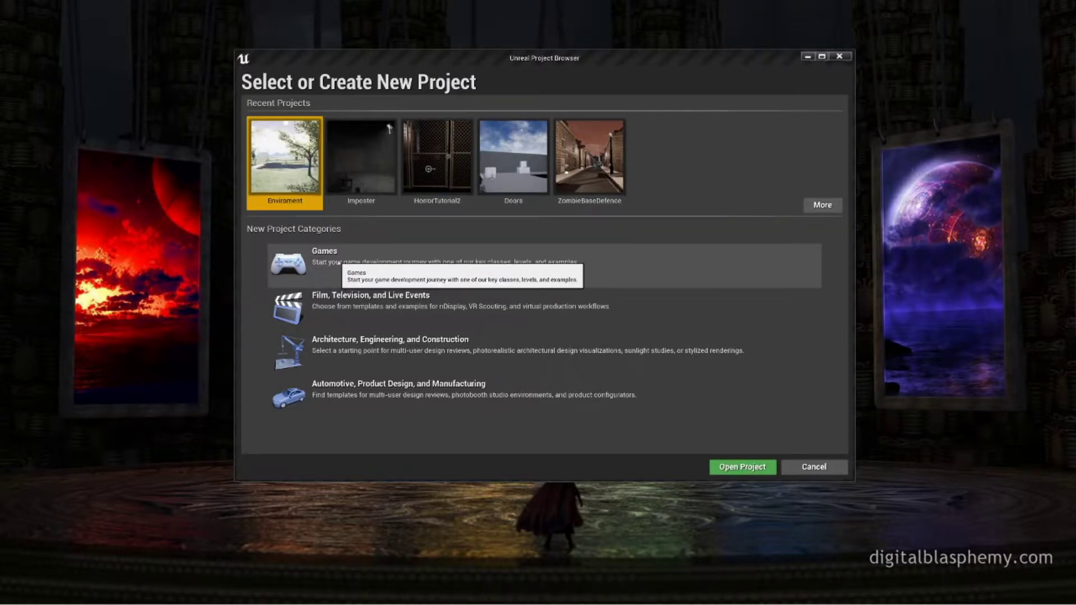
Step: Start a new Games project based on the Third Person template
{"action": "double_click", "coordinate": [339, 262]}
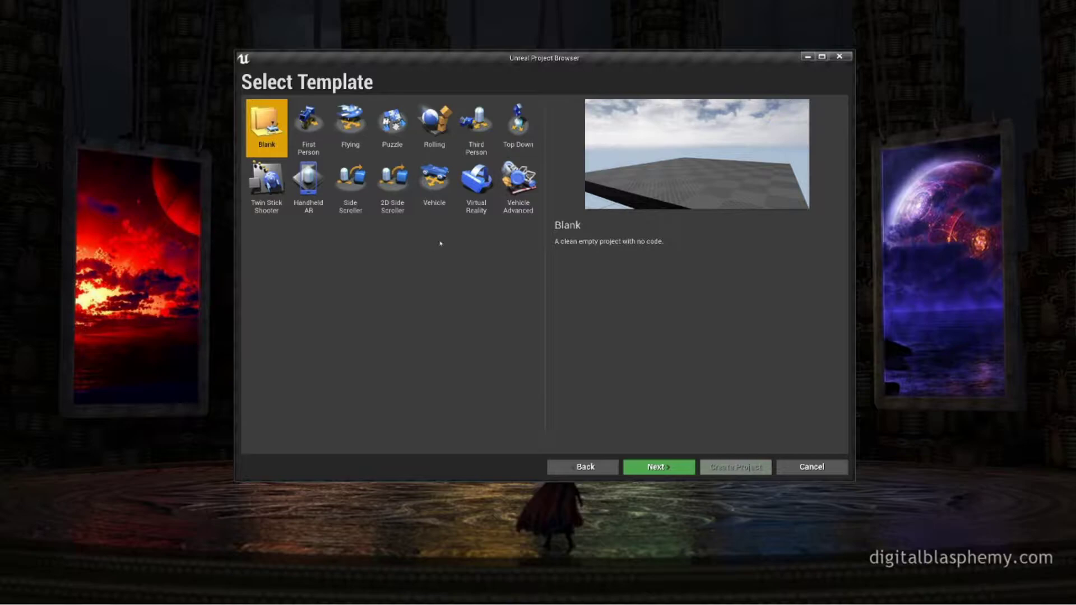
{"action": "double_click", "coordinate": [478, 133]}
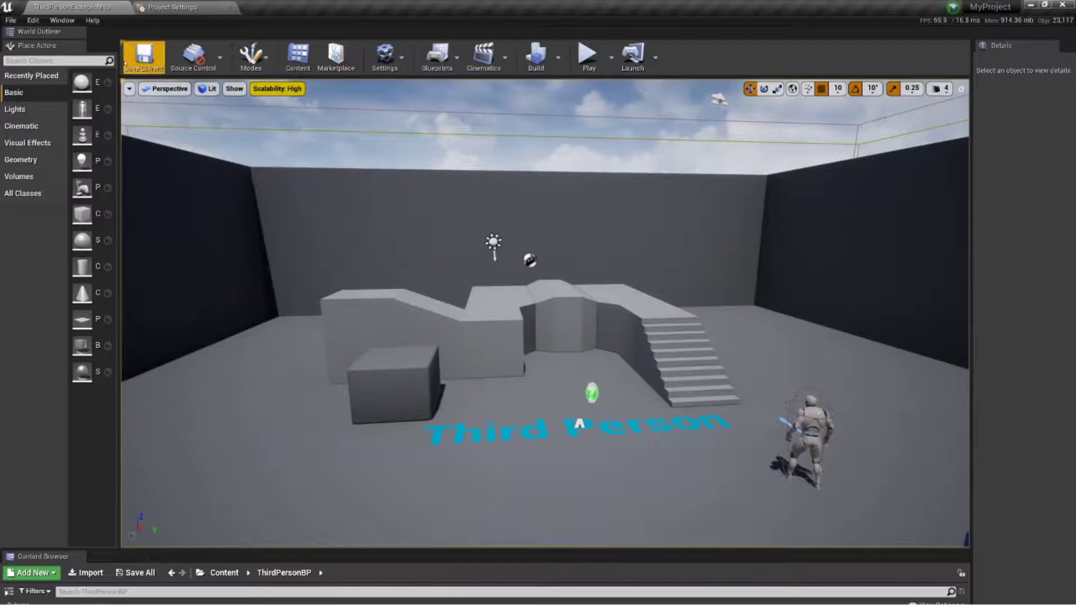
{"action": "left_click", "coordinate": [33, 21]}
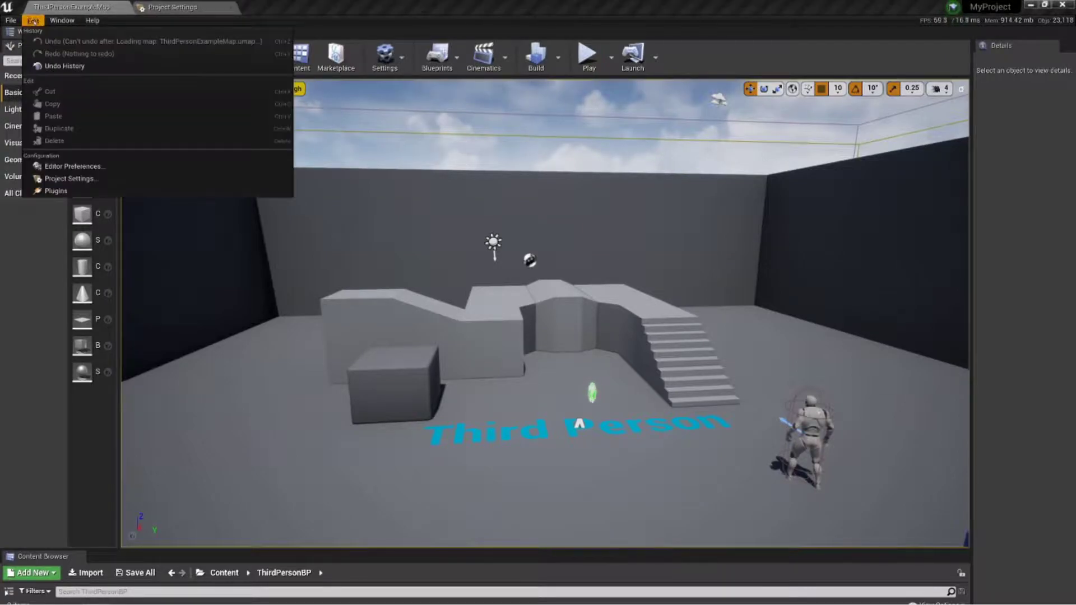
{"action": "left_click", "coordinate": [49, 179]}
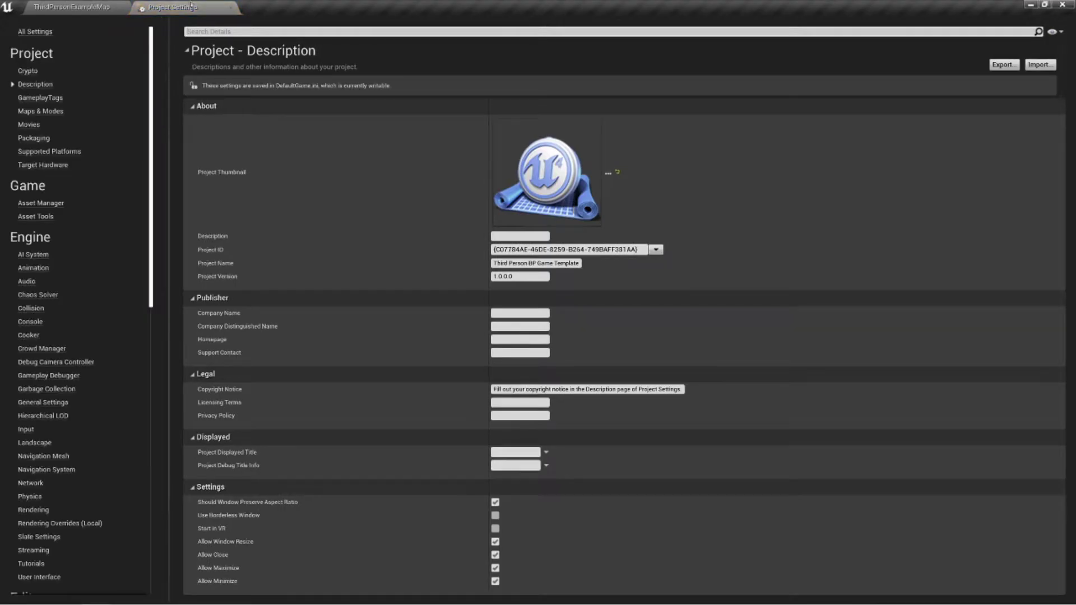
{"action": "left_click", "coordinate": [230, 7]}
Step: Enable Smooth Frame Rate in the engine's General Settings of the project settings, then close the settings
{"action": "left_click", "coordinate": [33, 21]}
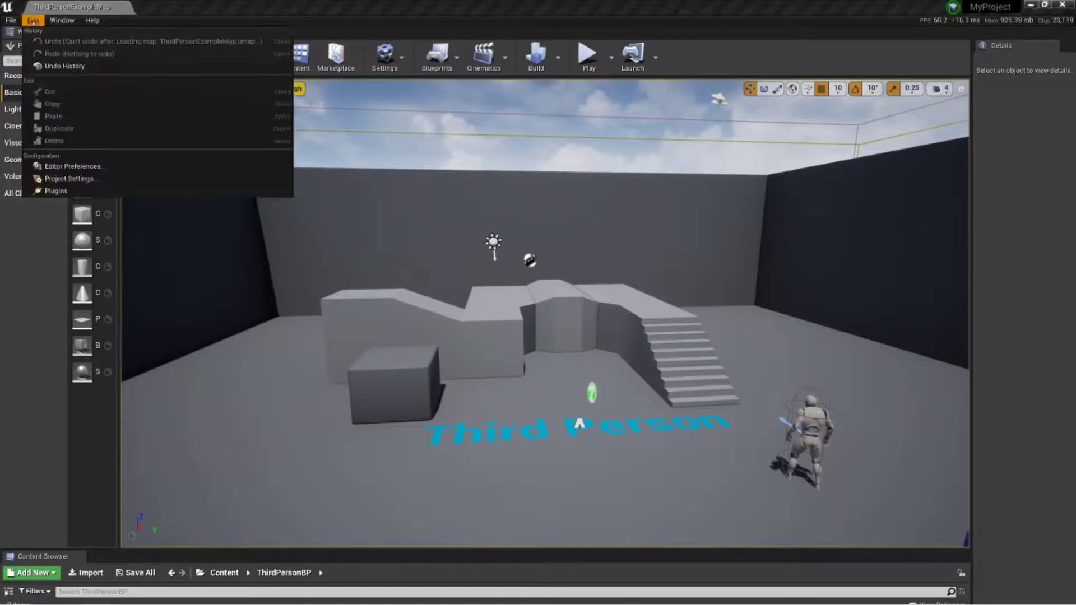
{"action": "left_click", "coordinate": [59, 179]}
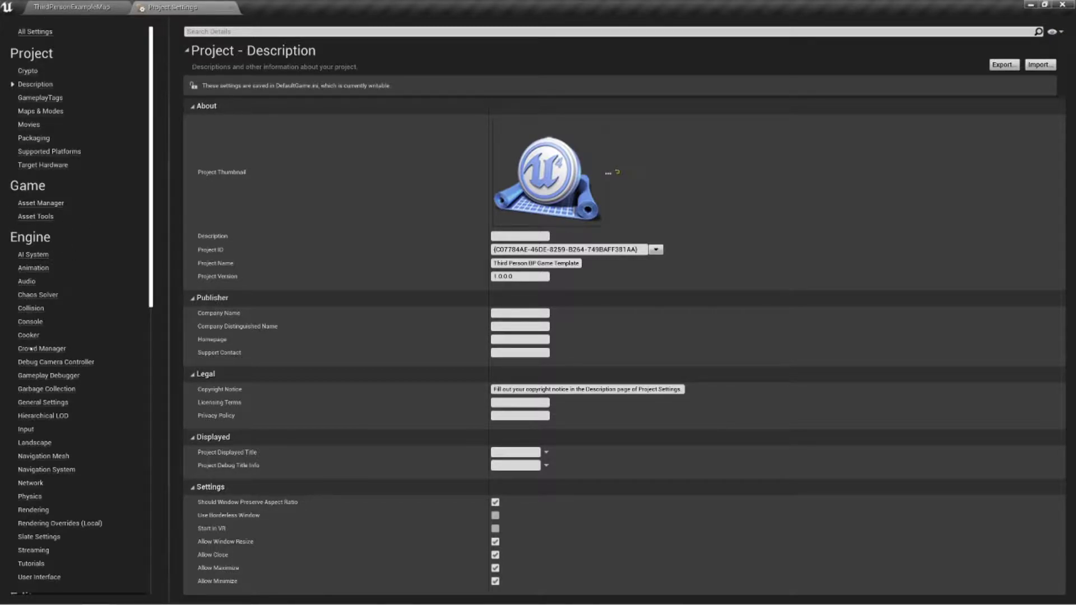
{"action": "left_click", "coordinate": [28, 408]}
{"action": "scroll", "coordinate": [353, 274], "scroll_direction": "down", "scroll_amount": 3}
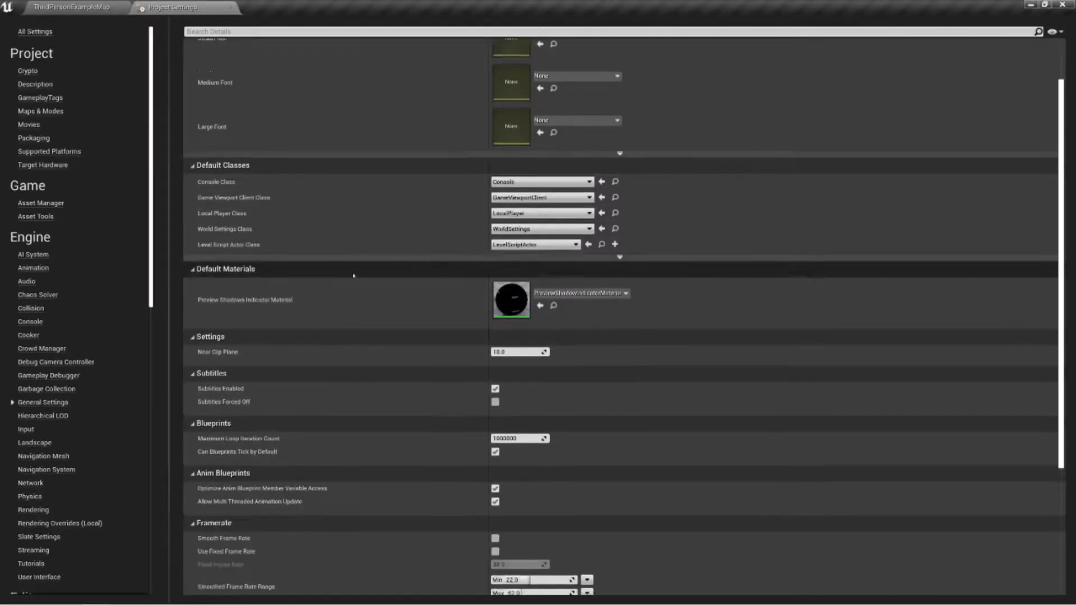
{"action": "scroll", "coordinate": [354, 274], "scroll_direction": "down", "scroll_amount": 1}
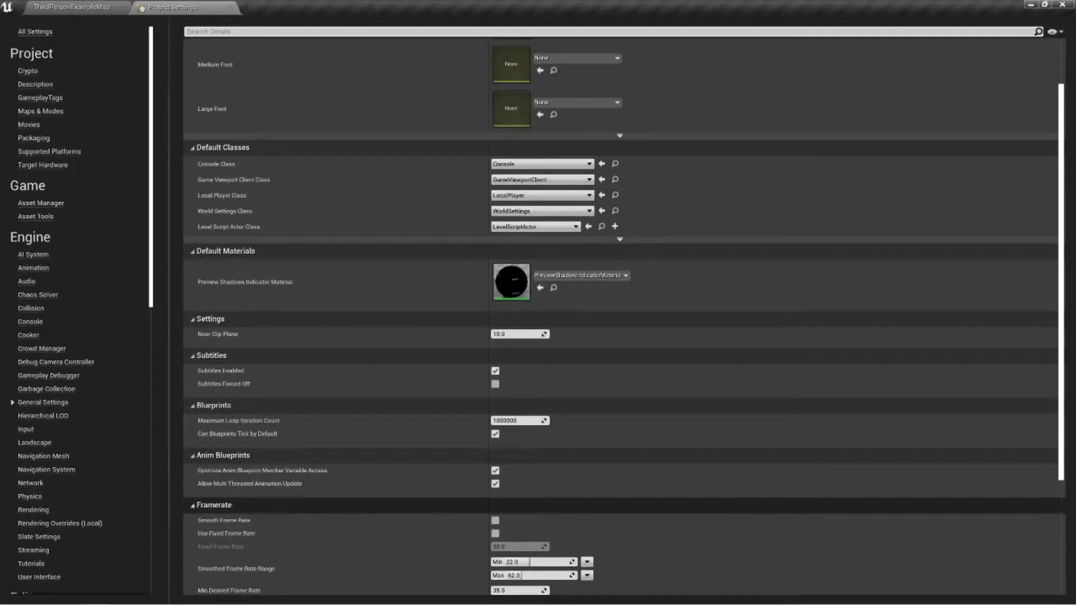
{"action": "scroll", "coordinate": [189, 468], "scroll_direction": "down", "scroll_amount": 2}
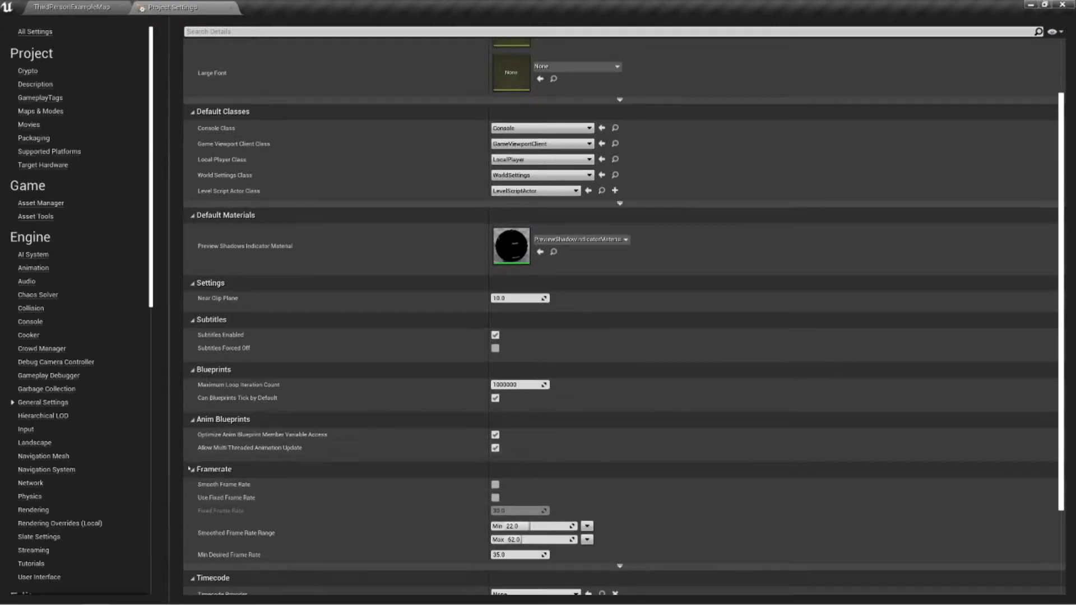
{"action": "left_click", "coordinate": [495, 484]}
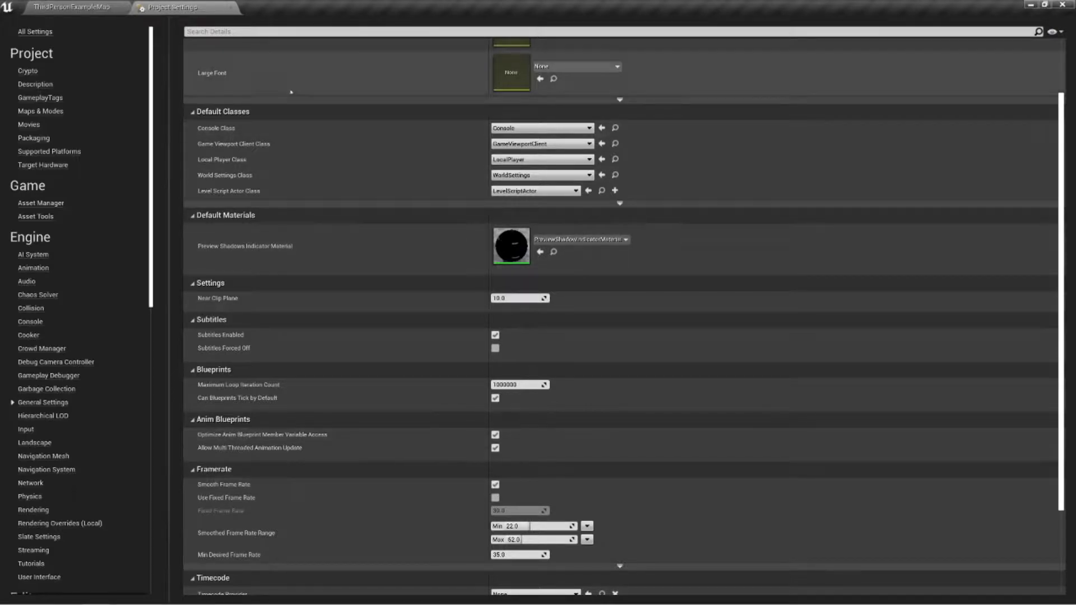
{"action": "left_click", "coordinate": [230, 9]}
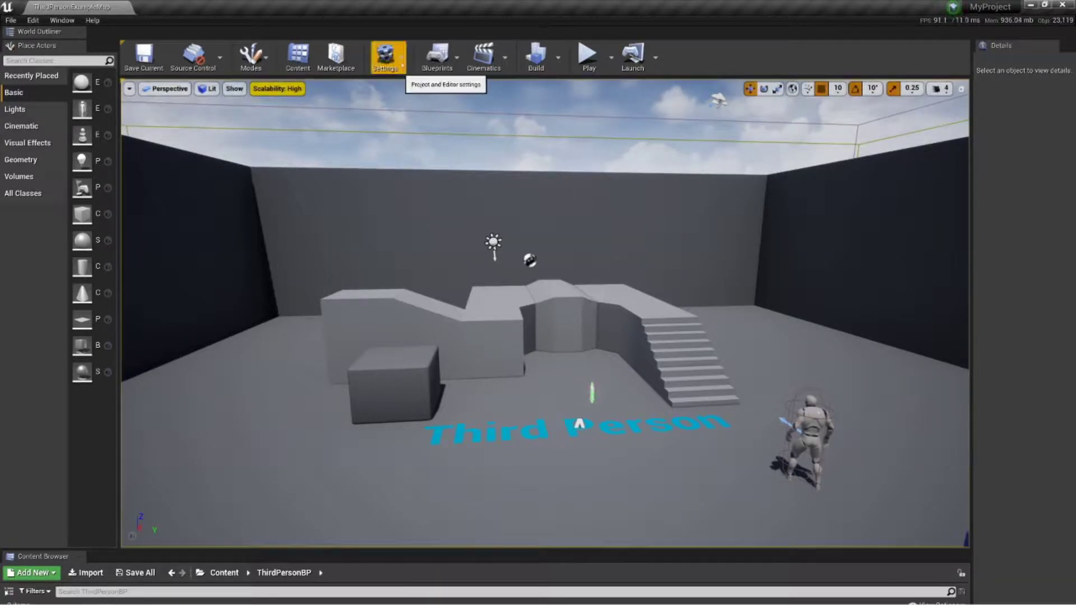
Step: Review the engine scalability and material quality options, plus the lighting quality and lighting info options for building
{"action": "left_click", "coordinate": [385, 56]}
{"action": "mouse_move", "coordinate": [421, 216]}
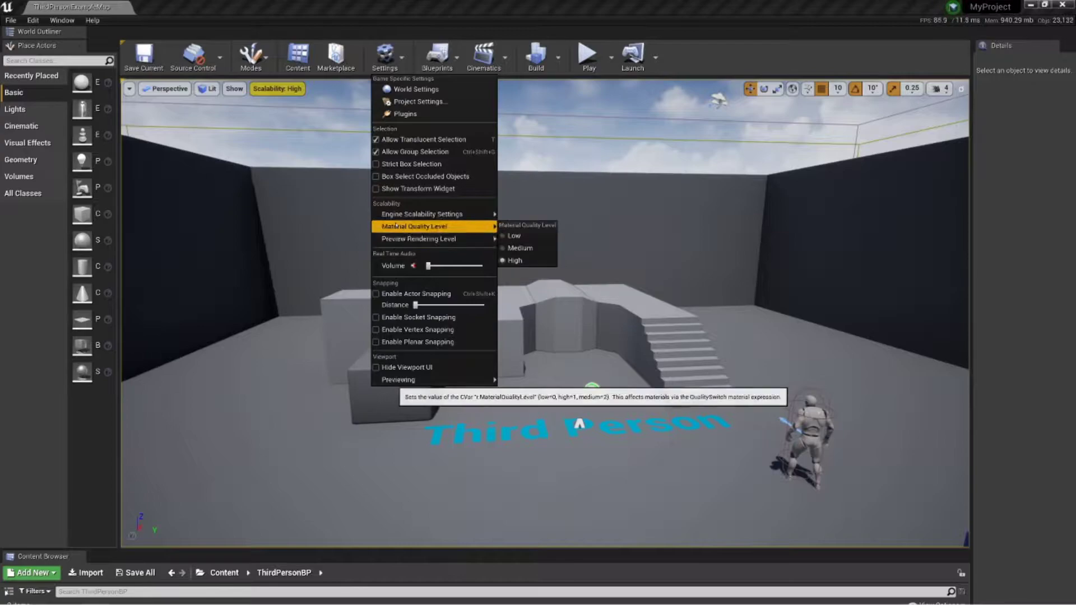
{"action": "left_click", "coordinate": [605, 142]}
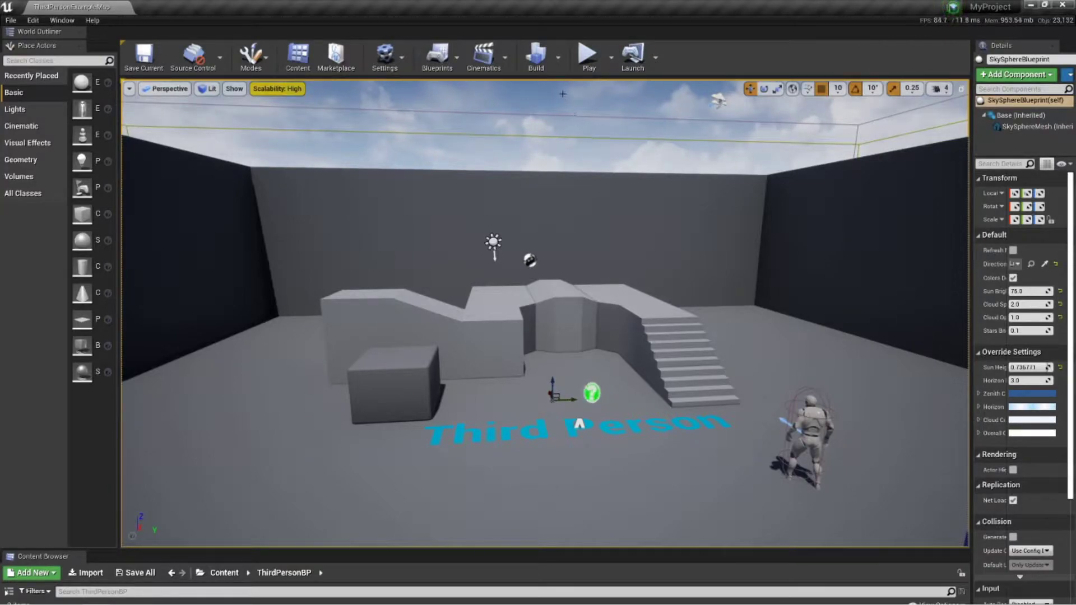
{"action": "left_click", "coordinate": [558, 57]}
{"action": "mouse_move", "coordinate": [570, 103]}
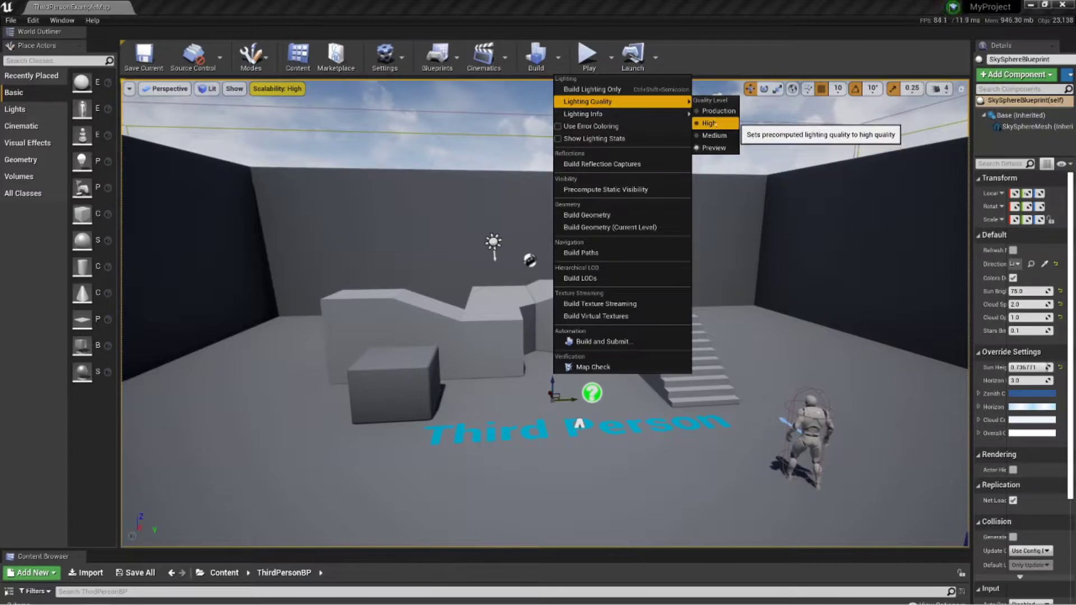
{"action": "mouse_move", "coordinate": [681, 115]}
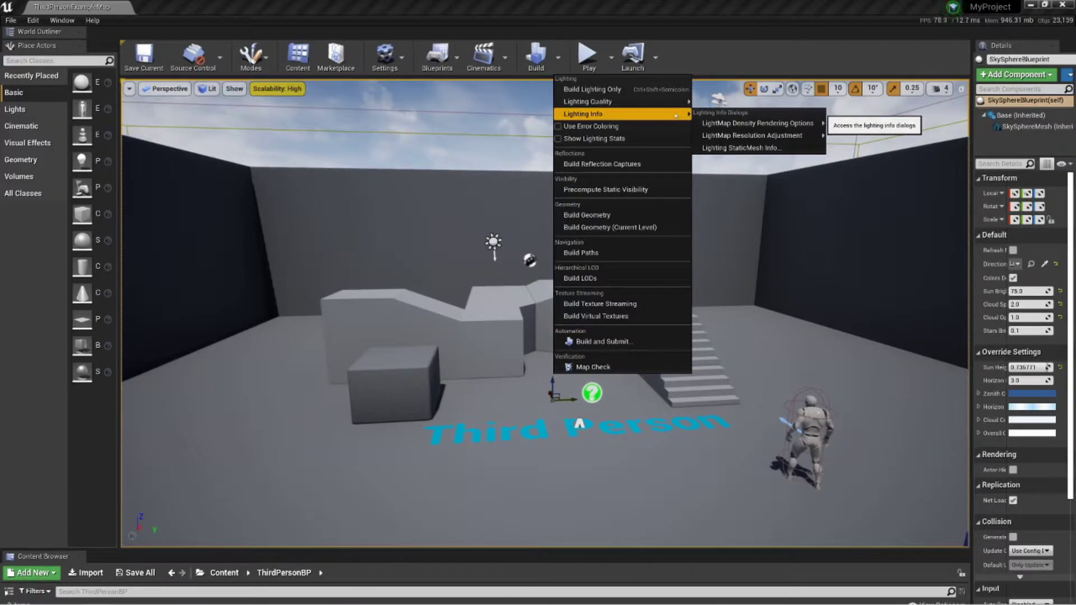
{"action": "left_click", "coordinate": [386, 170]}
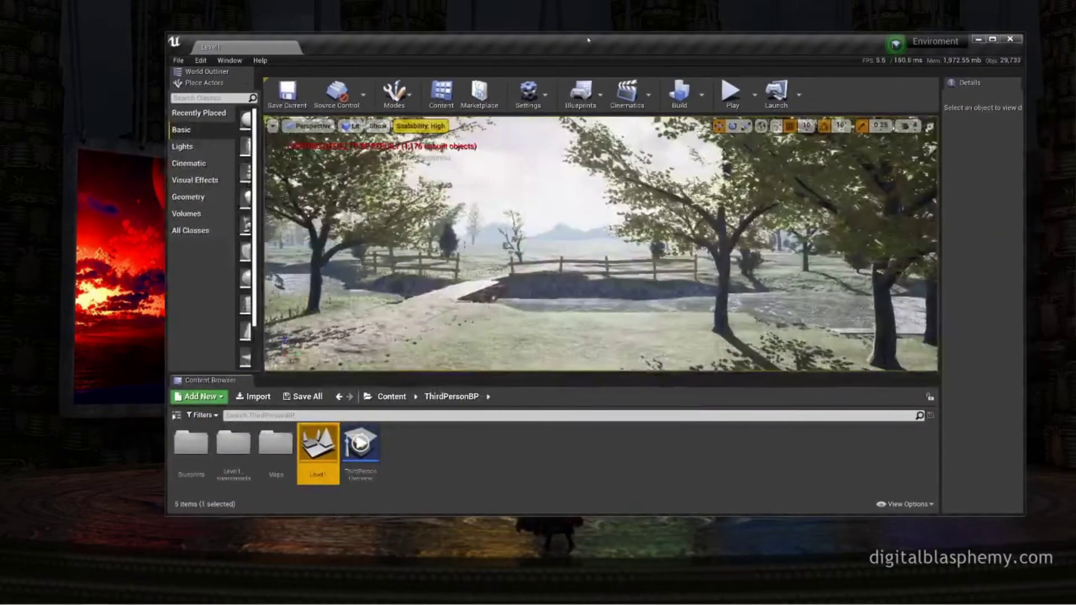
Step: Maximize the Enviroment project's editor and check the Smooth Frame Rate option in its General Settings
{"action": "double_click", "coordinate": [588, 39]}
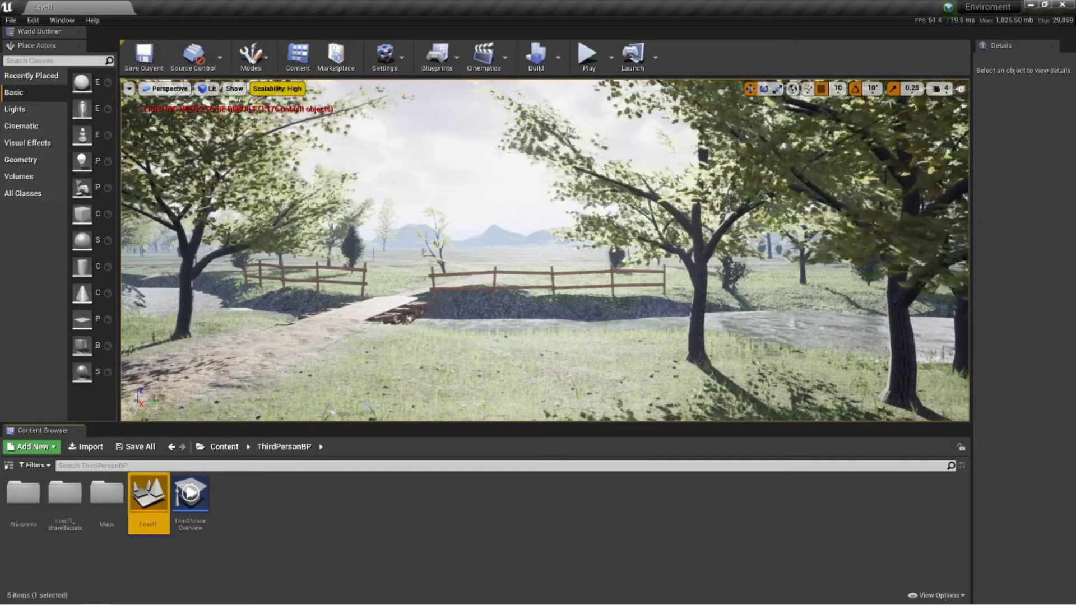
{"action": "left_click", "coordinate": [22, 21]}
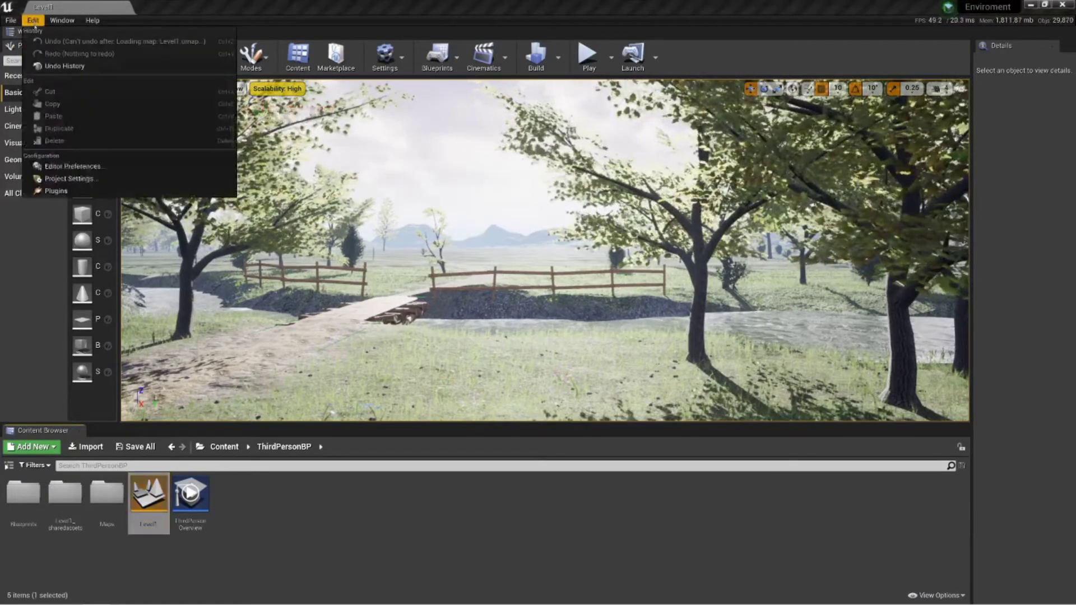
{"action": "left_click", "coordinate": [171, 176]}
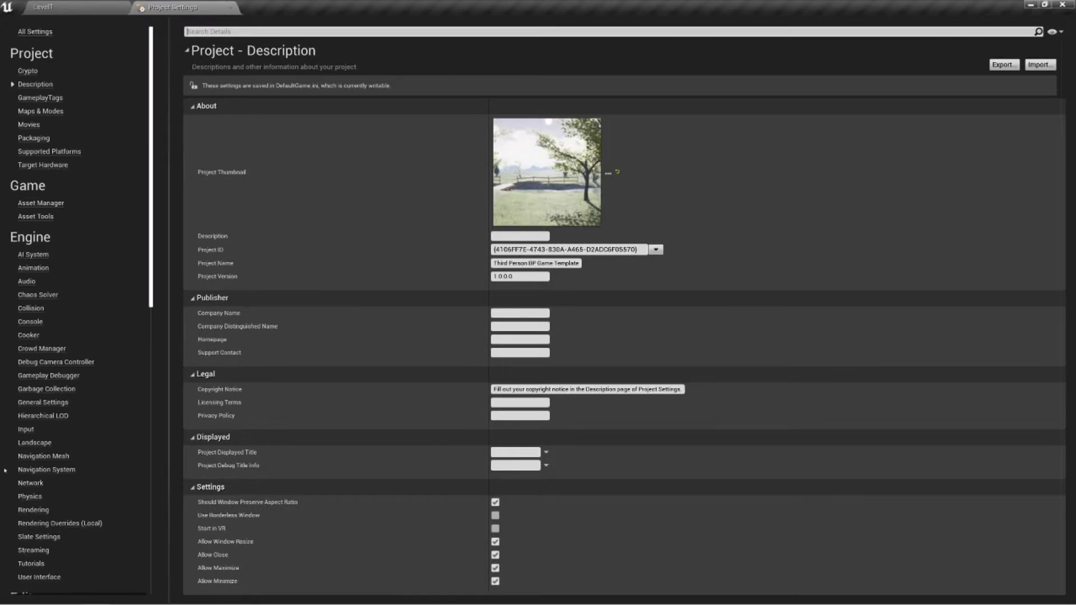
{"action": "left_click", "coordinate": [41, 402]}
{"action": "scroll", "coordinate": [443, 488], "scroll_direction": "down", "scroll_amount": 5}
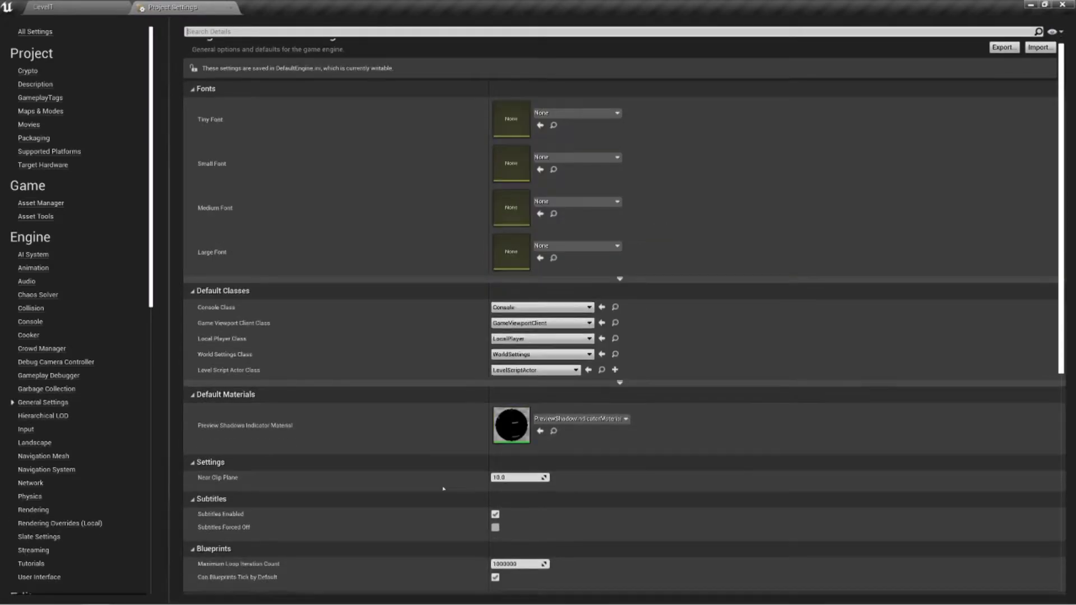
{"action": "scroll", "coordinate": [443, 489], "scroll_direction": "down", "scroll_amount": 2}
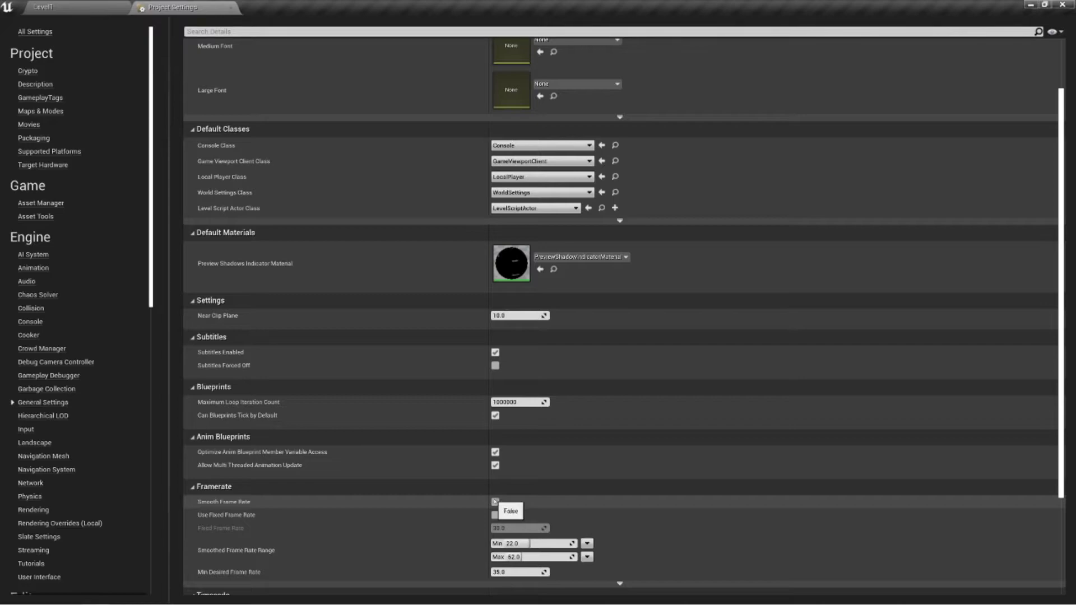
{"action": "left_click", "coordinate": [230, 7]}
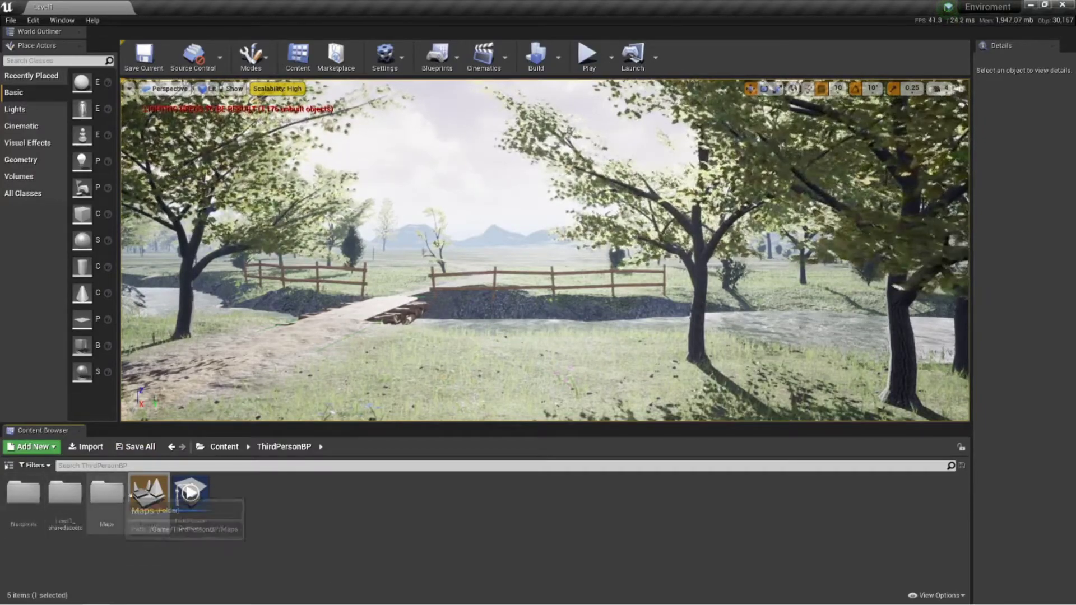
Step: Browse the project content to the Landscape folder inside Brushify's Materials folder
{"action": "left_click", "coordinate": [223, 447]}
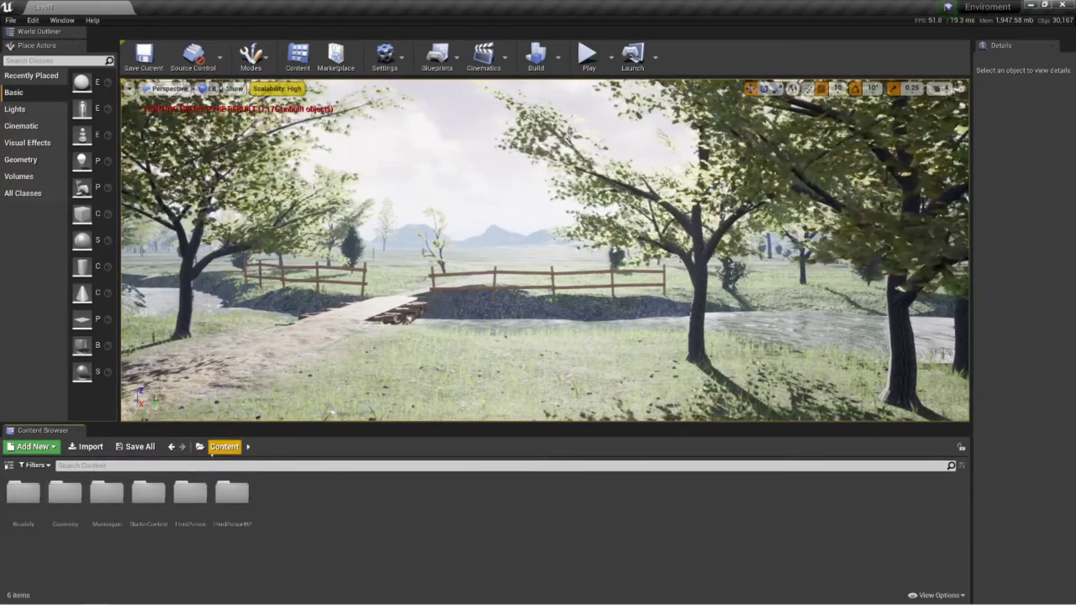
{"action": "double_click", "coordinate": [23, 493]}
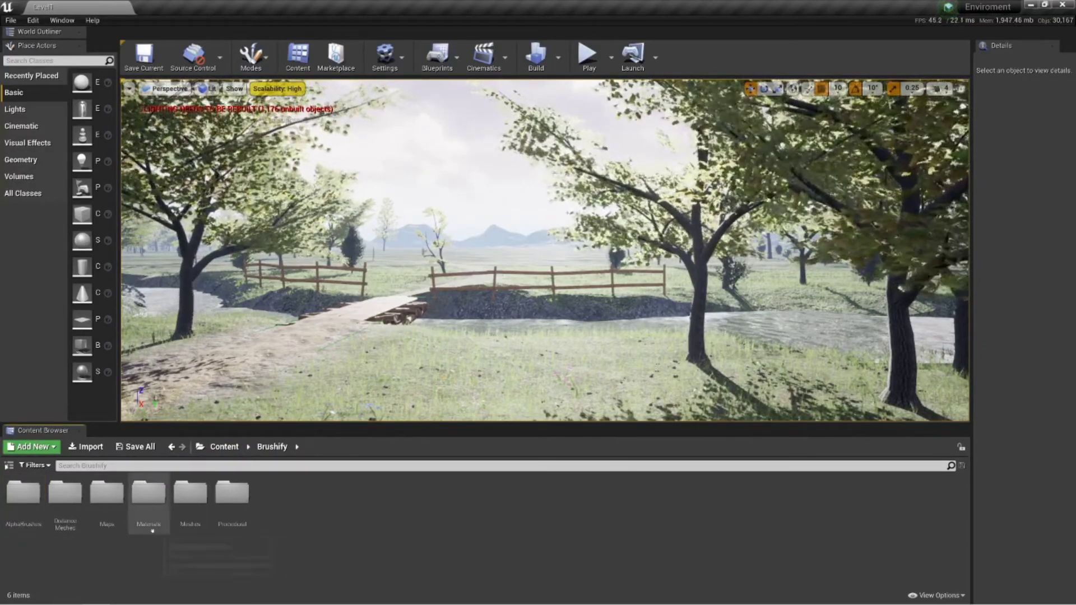
{"action": "double_click", "coordinate": [145, 509]}
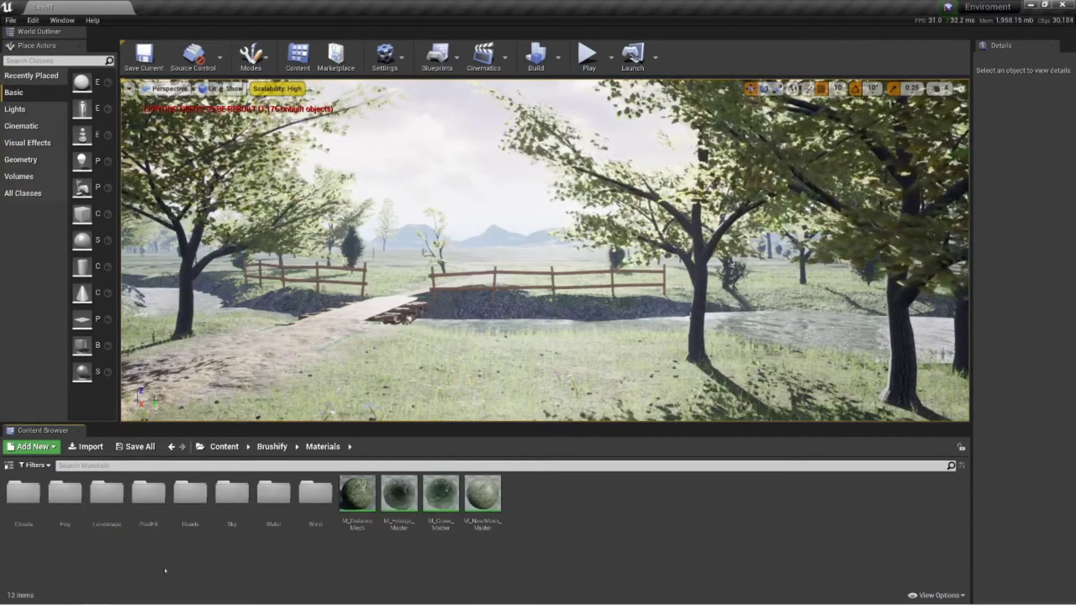
{"action": "double_click", "coordinate": [106, 496]}
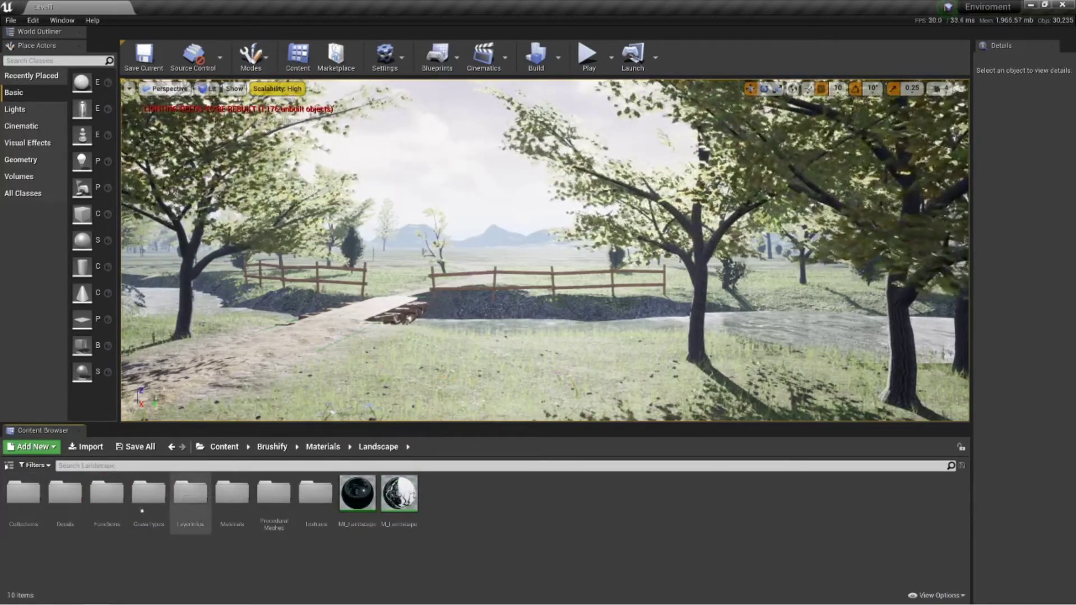
{"action": "double_click", "coordinate": [231, 499]}
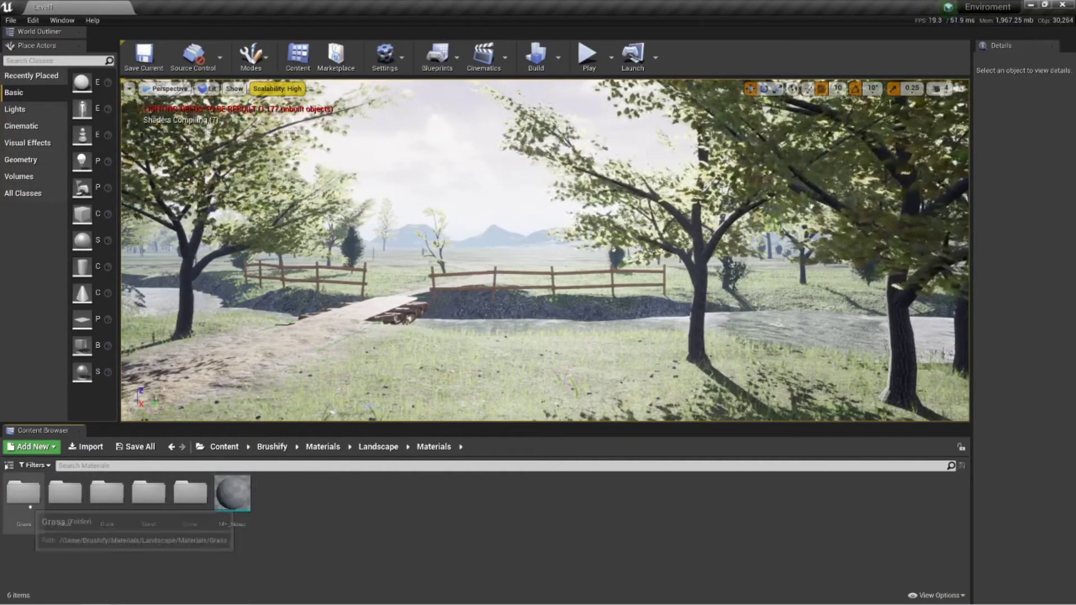
{"action": "double_click", "coordinate": [24, 494]}
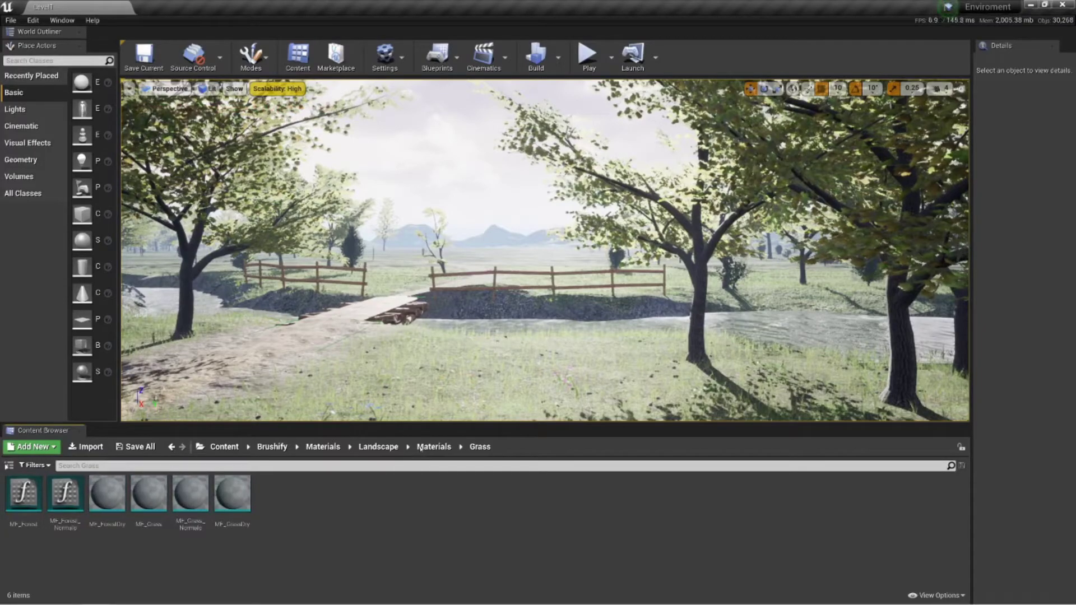
{"action": "left_click", "coordinate": [378, 447]}
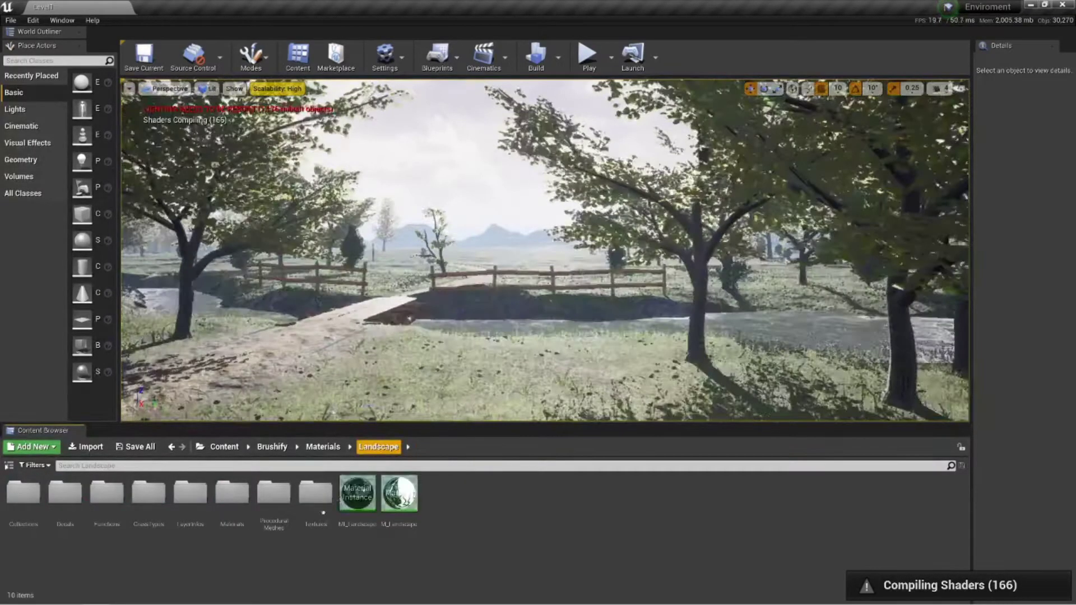
Step: Open the Grass folder within the Landscape textures and examine the details of its texture assets
{"action": "double_click", "coordinate": [315, 492]}
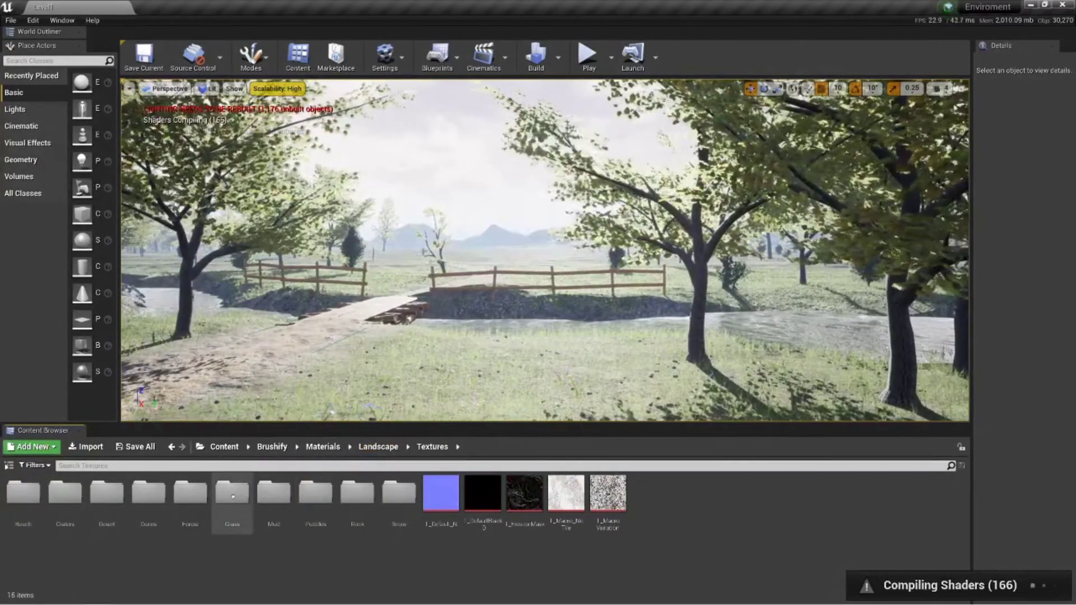
{"action": "double_click", "coordinate": [232, 493]}
{"action": "mouse_move", "coordinate": [38, 482]}
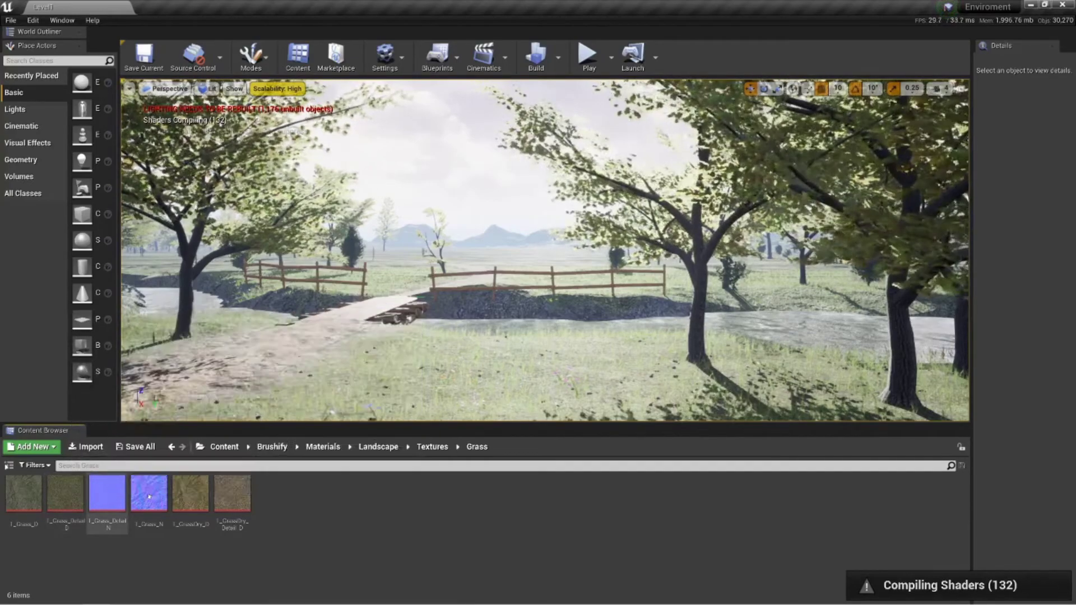
{"action": "mouse_move", "coordinate": [149, 496]}
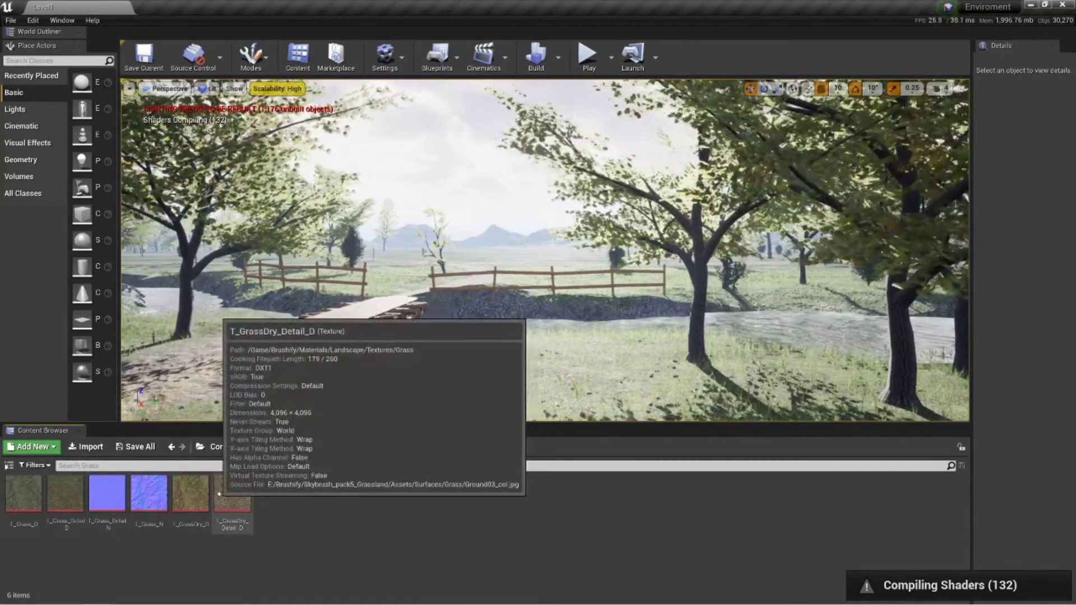